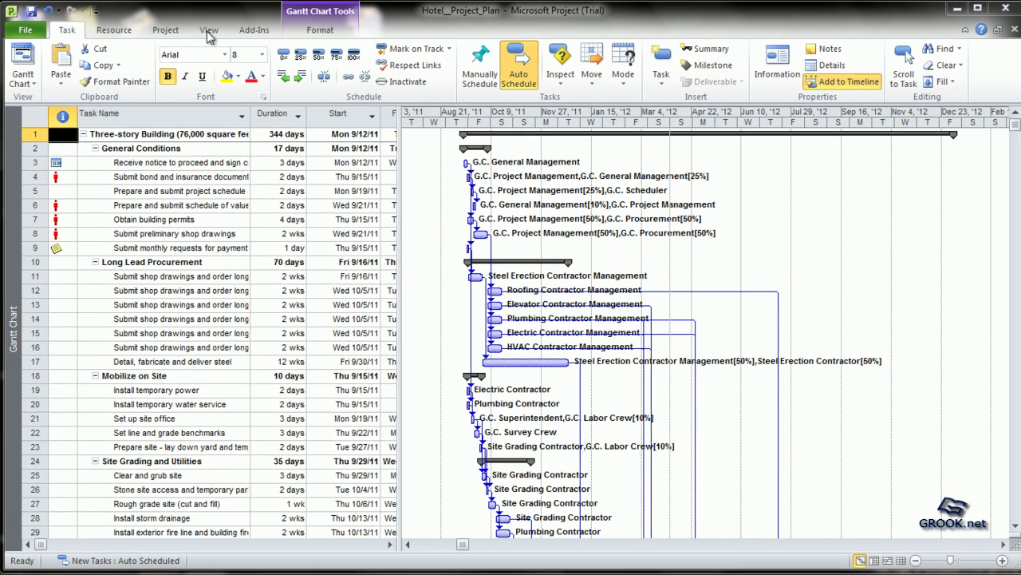
List the built-in Gantt views, including Bar Rollup, Detail Gantt and Tracking Gantt
click(209, 32)
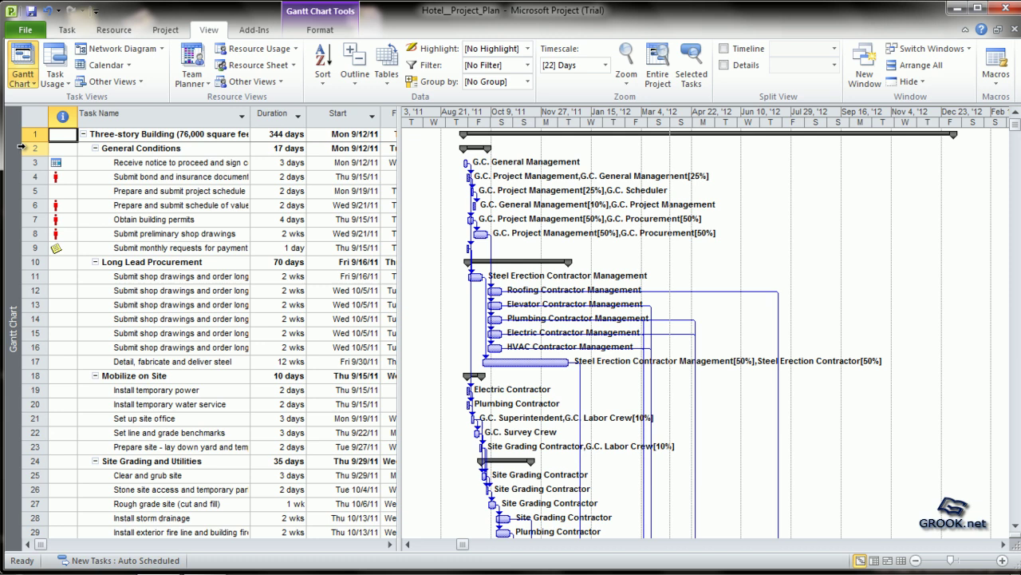
Show the plan in Tracking Gantt, then in Task Usage with daily work hours per resource
click(34, 84)
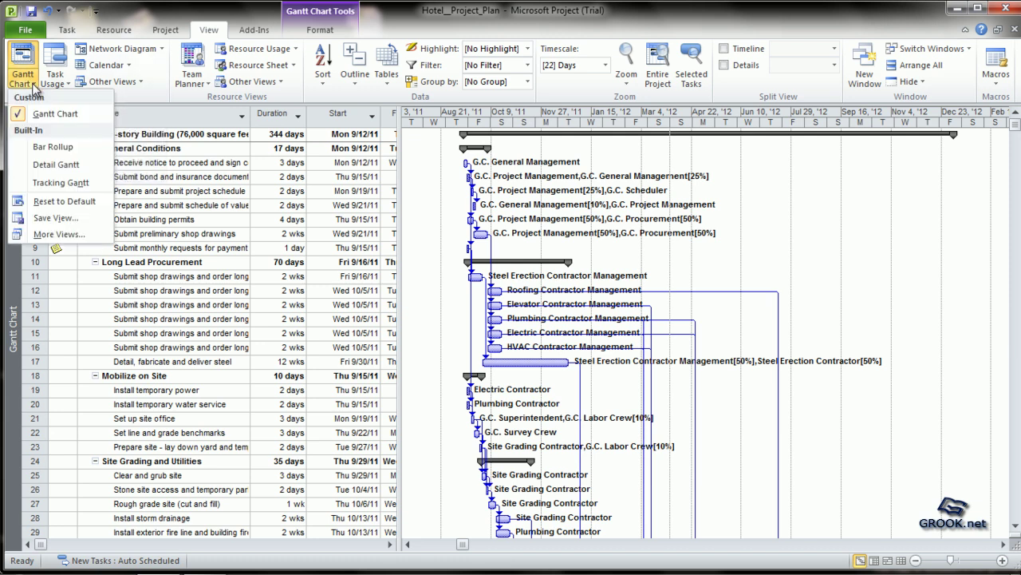
click(50, 183)
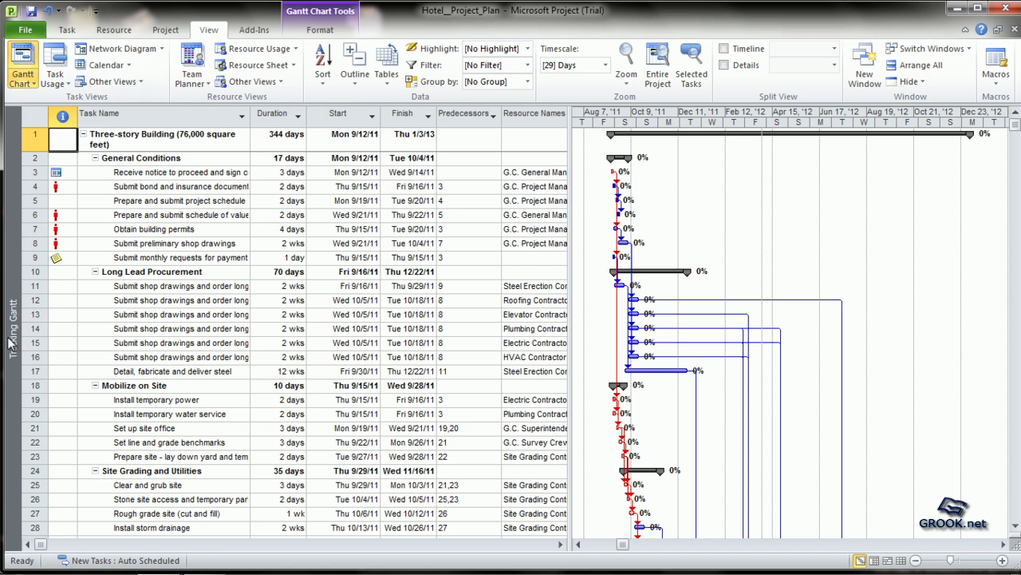
click(54, 74)
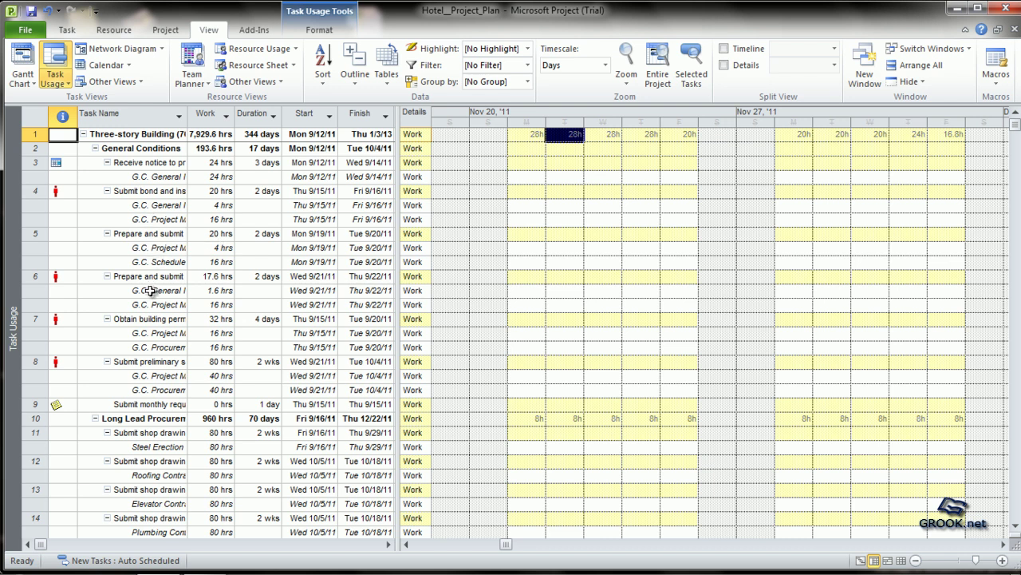
Switch to the Network Diagram view and zoom in on the task boxes
click(118, 48)
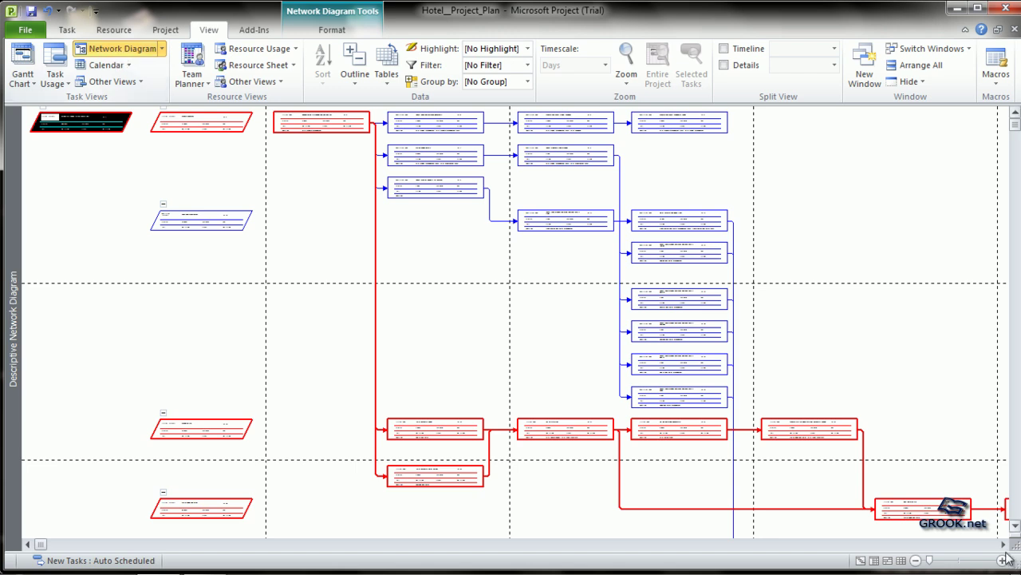
click(939, 562)
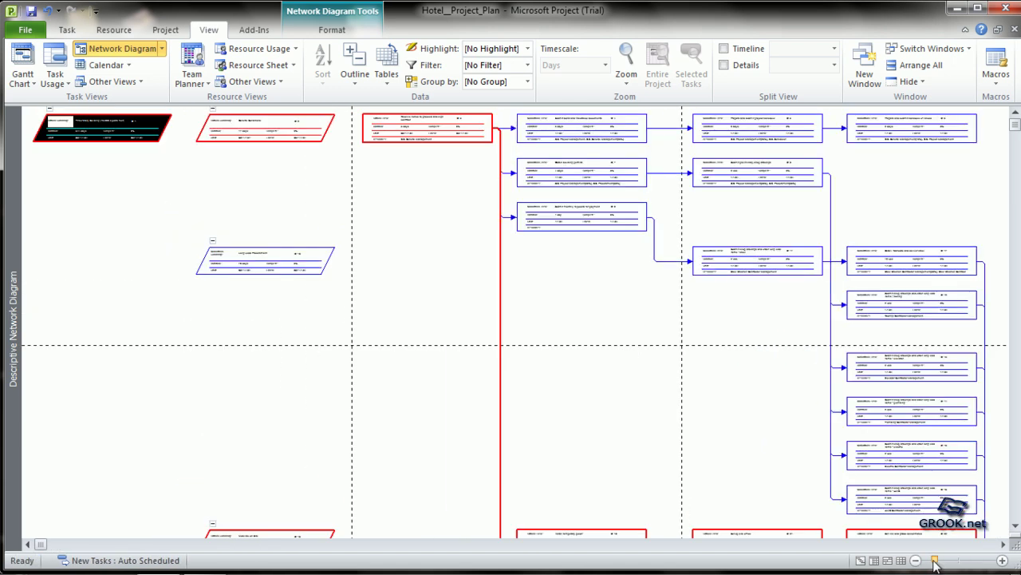
click(942, 560)
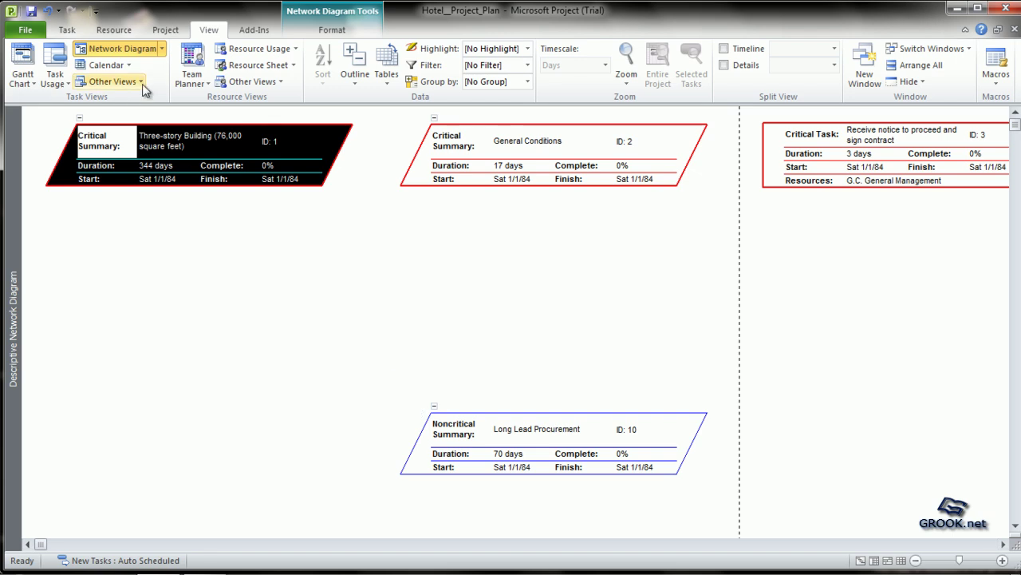
Change to the standard Network Diagram layout and enlarge the boxes until readable
click(162, 51)
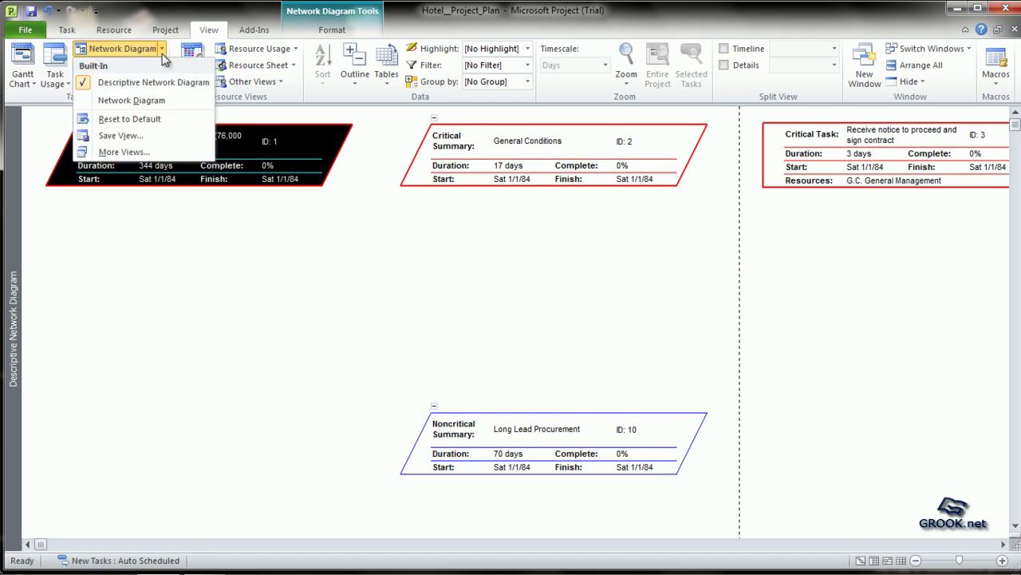
click(142, 101)
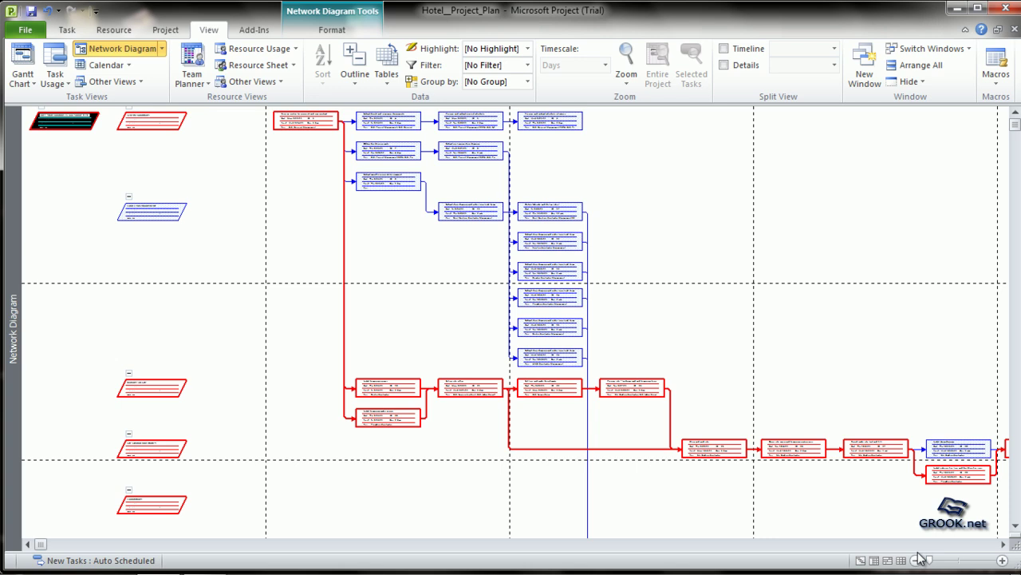
mouse_move(929, 559)
mouse_down()
mouse_move(959, 561)
mouse_move(935, 565)
mouse_up()
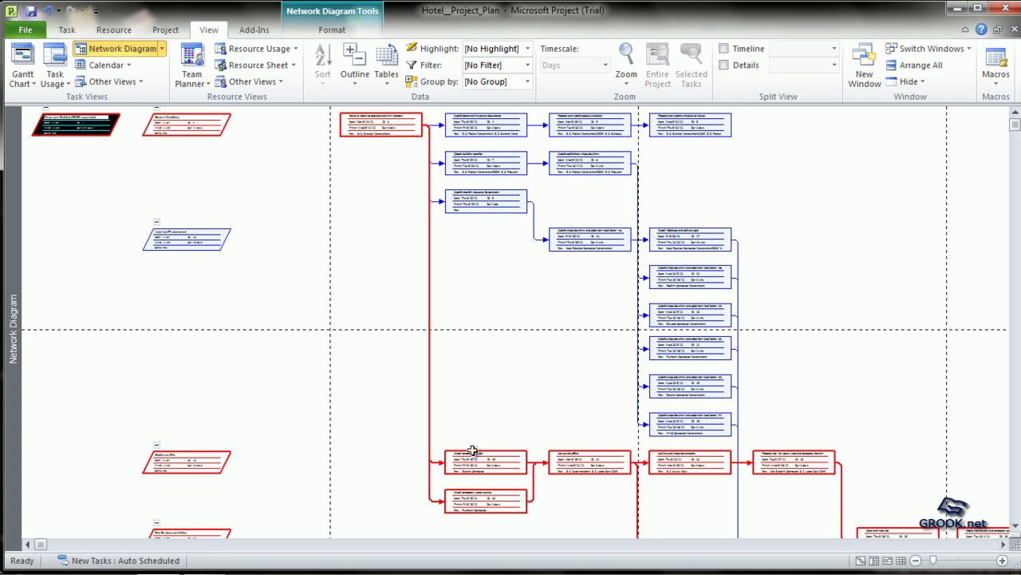
Show the September 2011 tasks in Calendar view and list the other task views
click(99, 70)
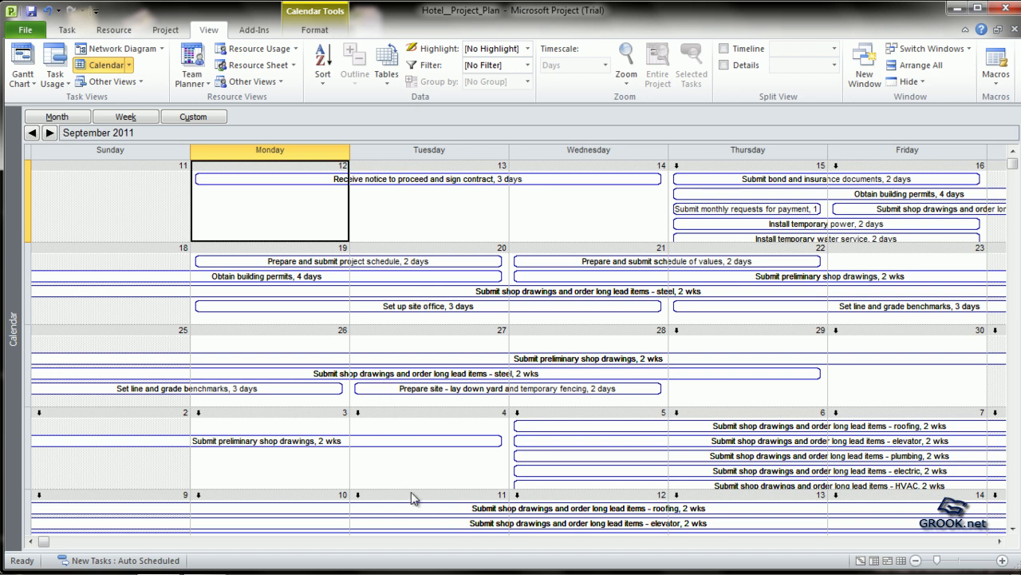
click(141, 81)
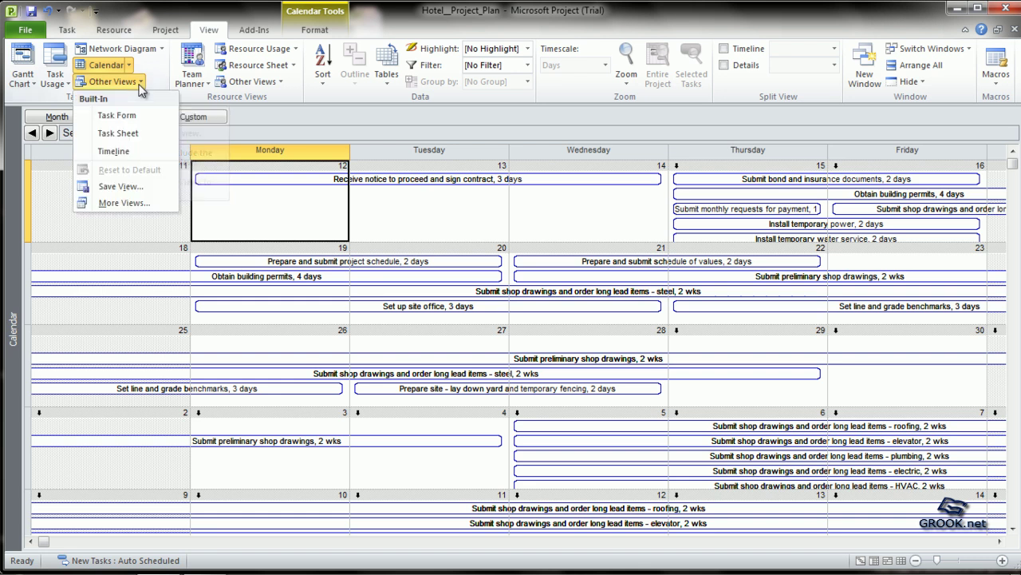
click(126, 203)
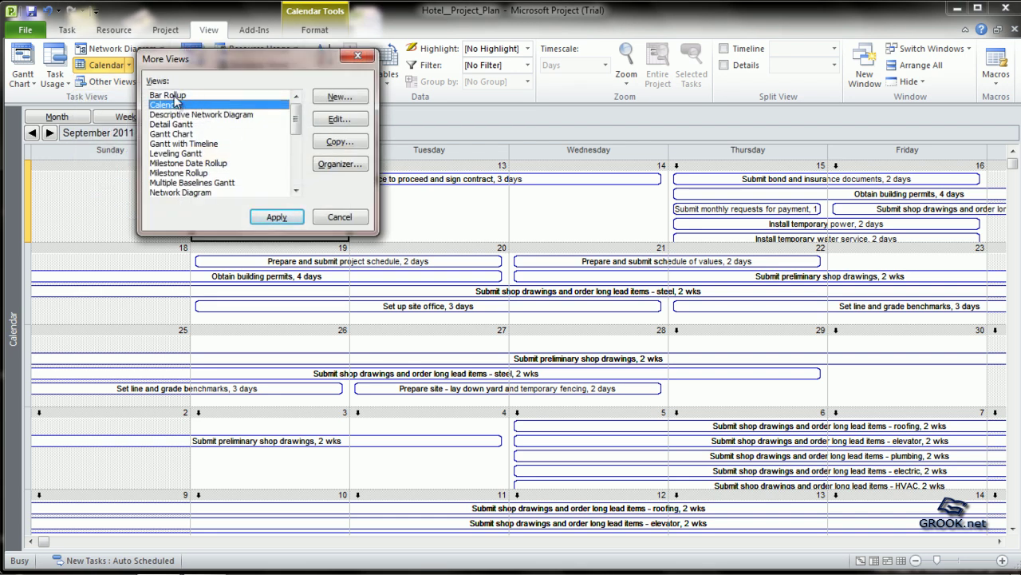
click(176, 95)
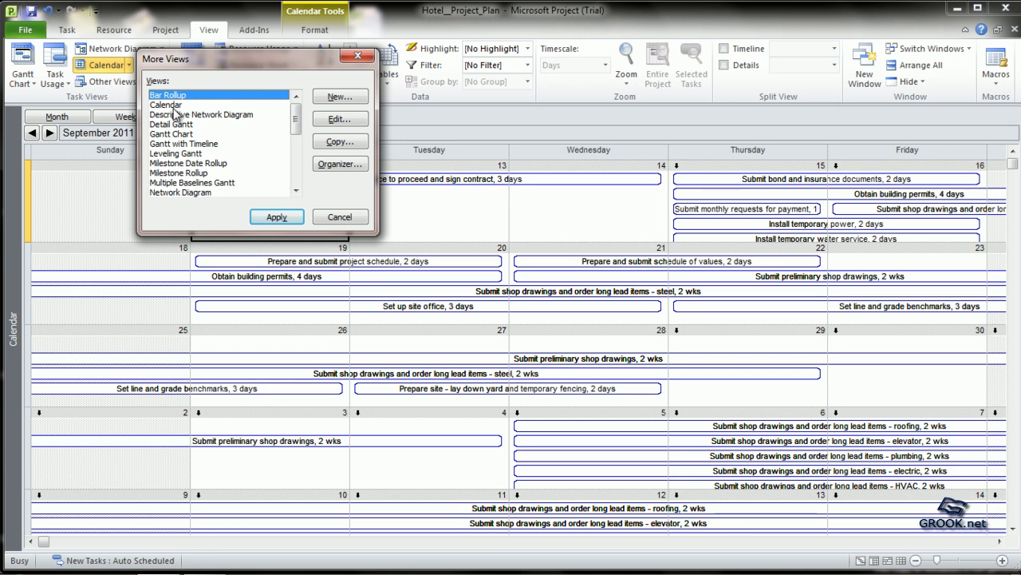
click(174, 105)
click(175, 116)
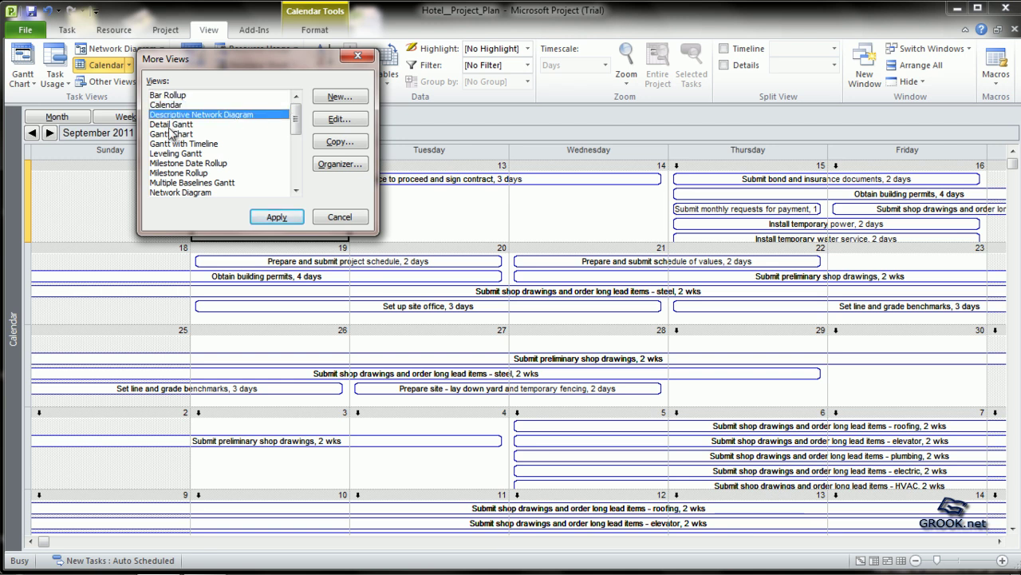
drag(300, 126, 300, 169)
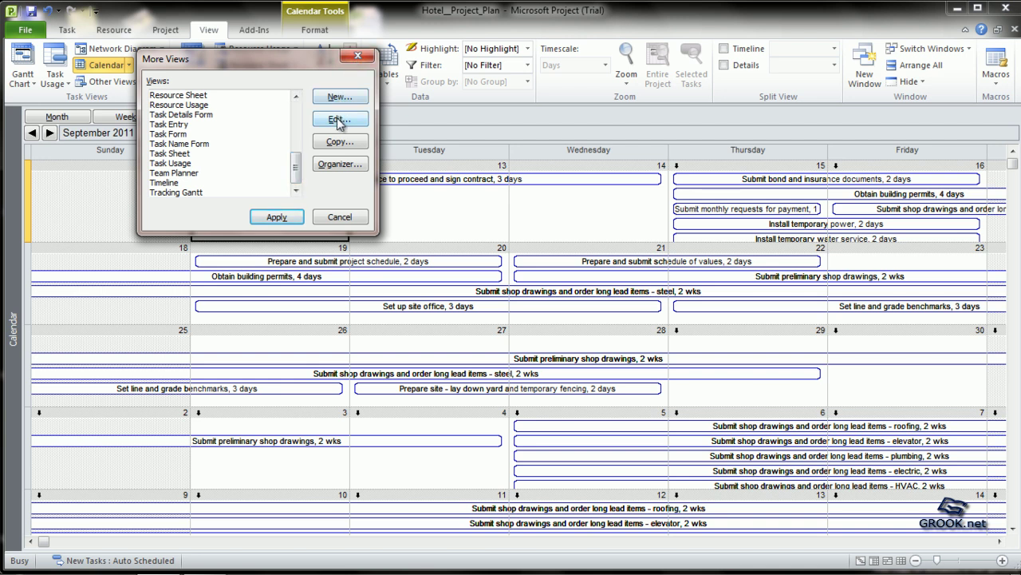
click(357, 57)
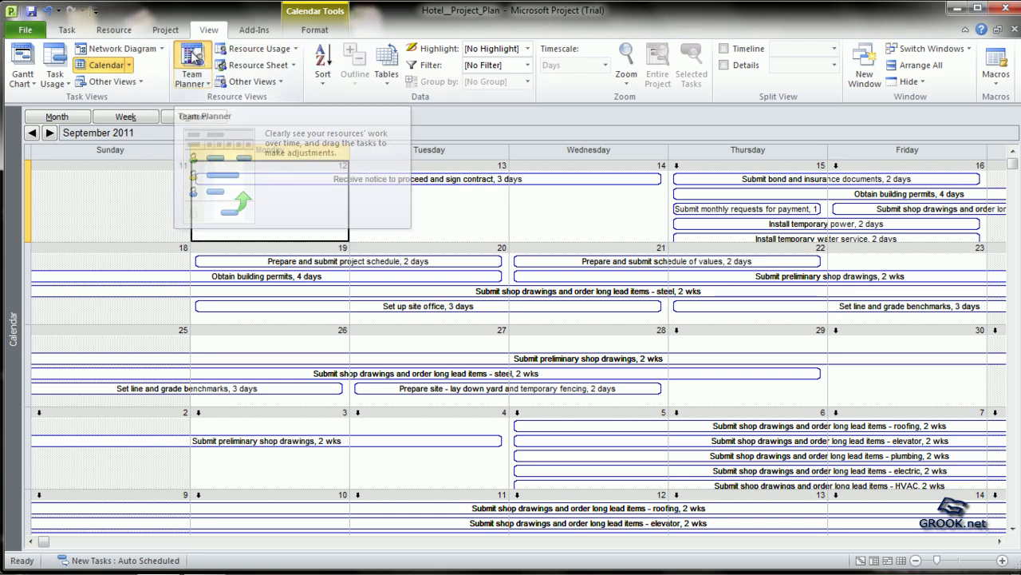
Cycle through the Team Planner, Resource Usage and Resource Sheet views
click(195, 61)
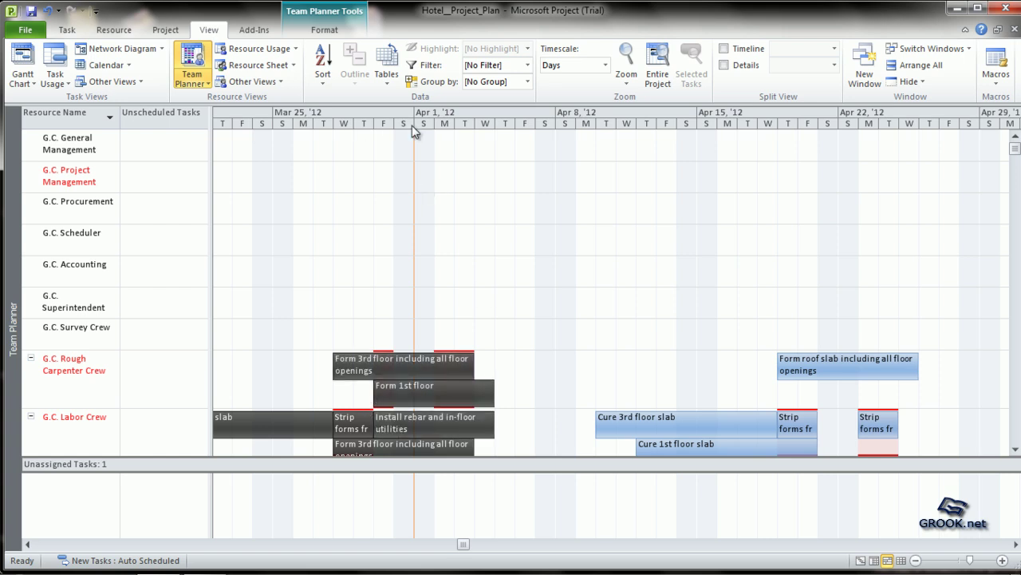
click(275, 53)
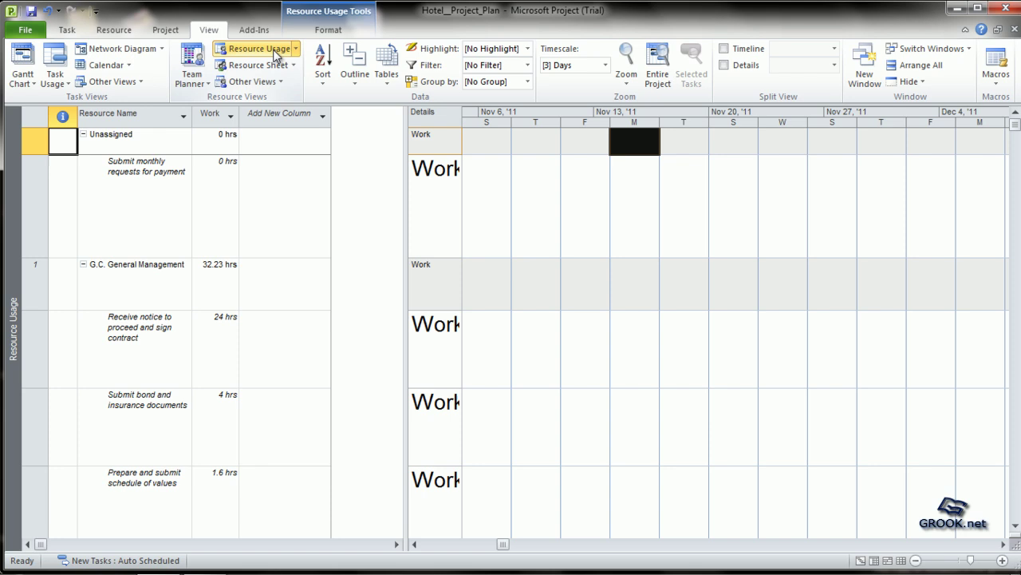
click(261, 69)
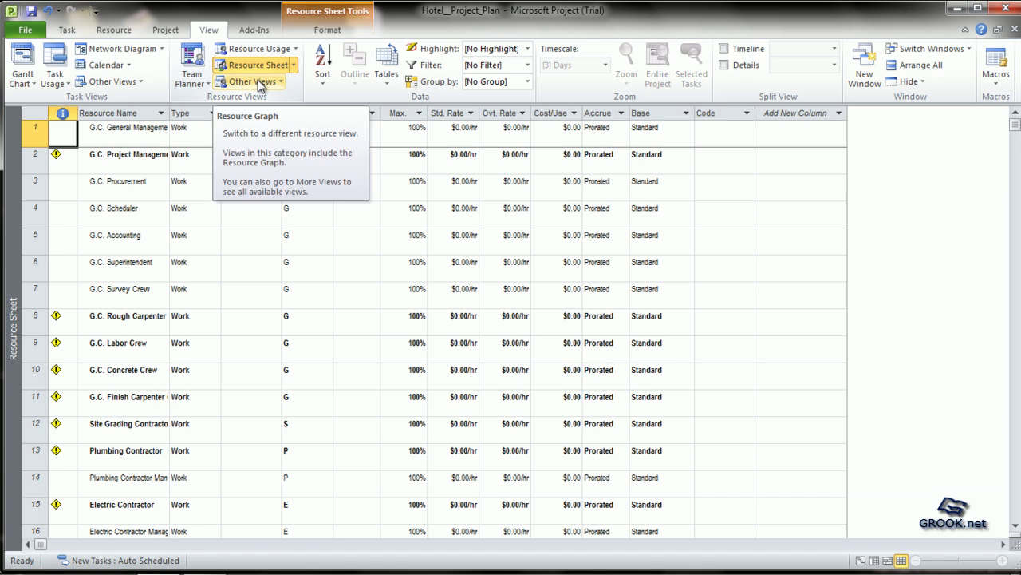
Browse the full More Views list, then close it without applying a view
click(258, 83)
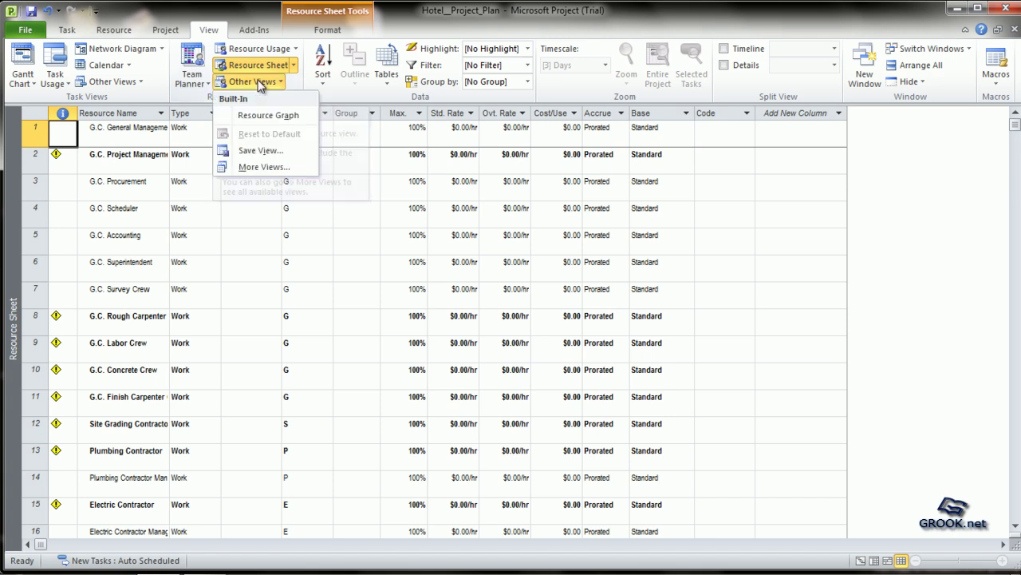
click(255, 166)
drag(294, 137, 295, 112)
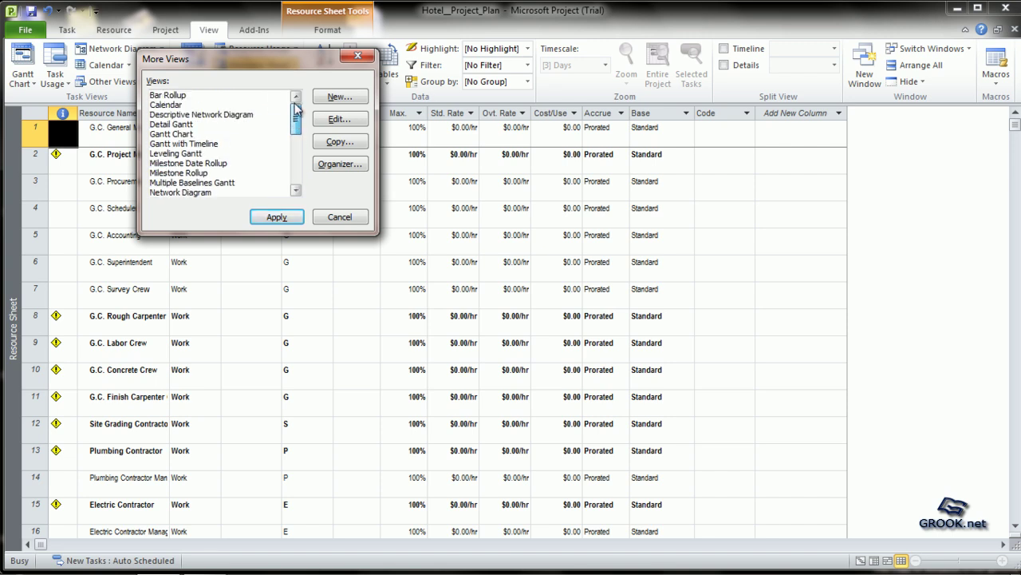
click(357, 58)
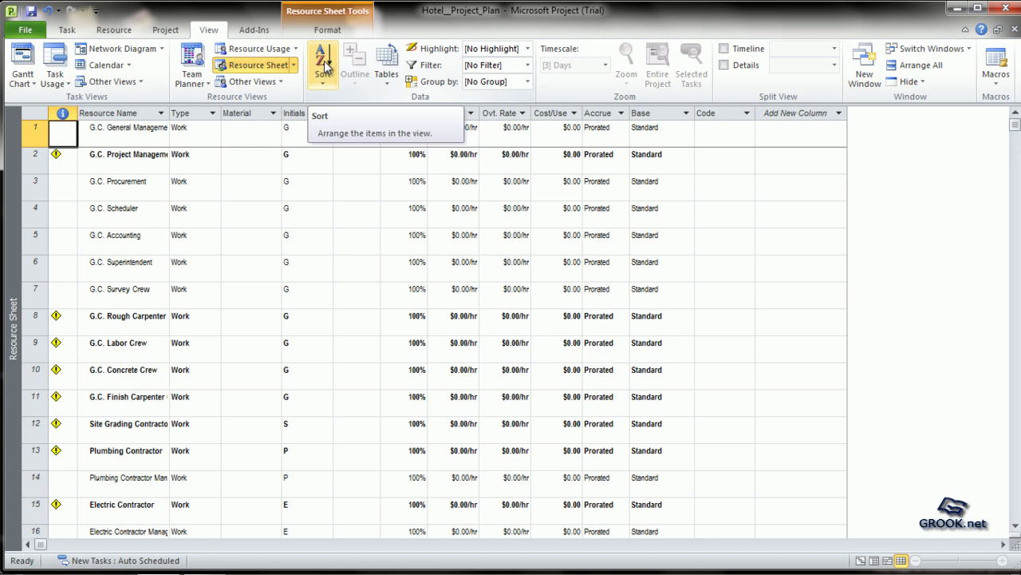
Return the plan to the Tracking Gantt view from the Task tab's Gantt Chart command
click(67, 30)
click(30, 66)
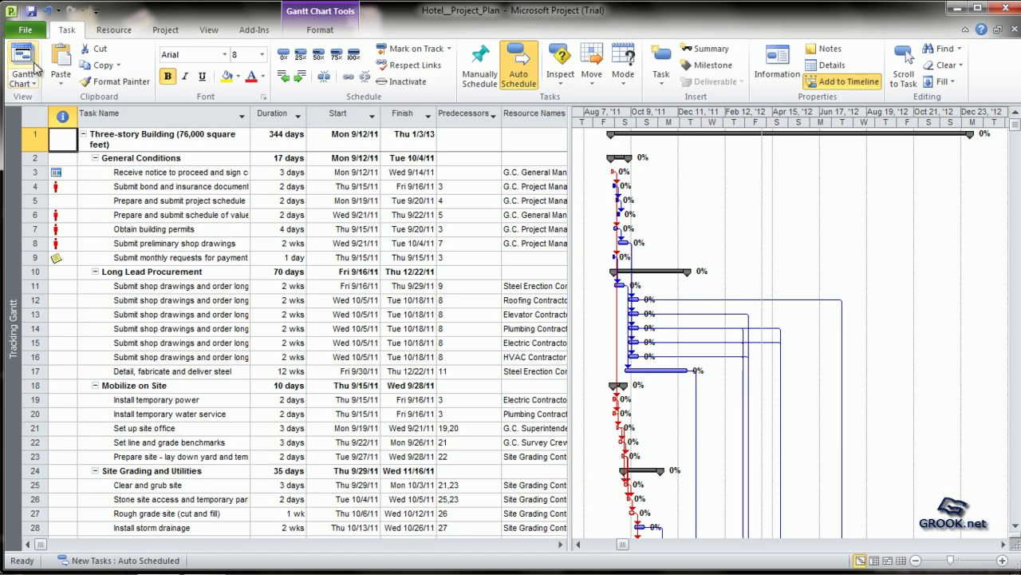
click(209, 29)
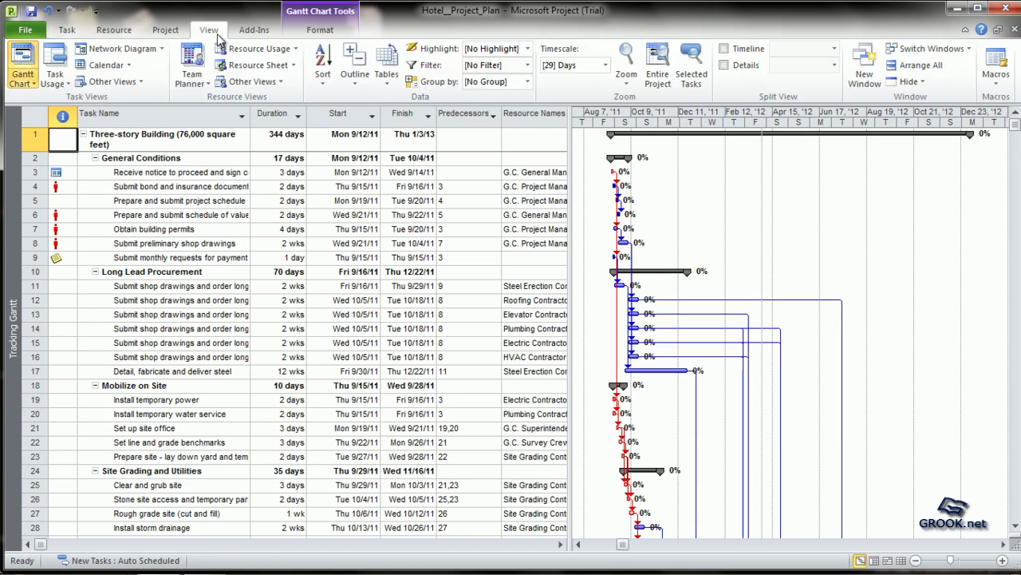
click(323, 83)
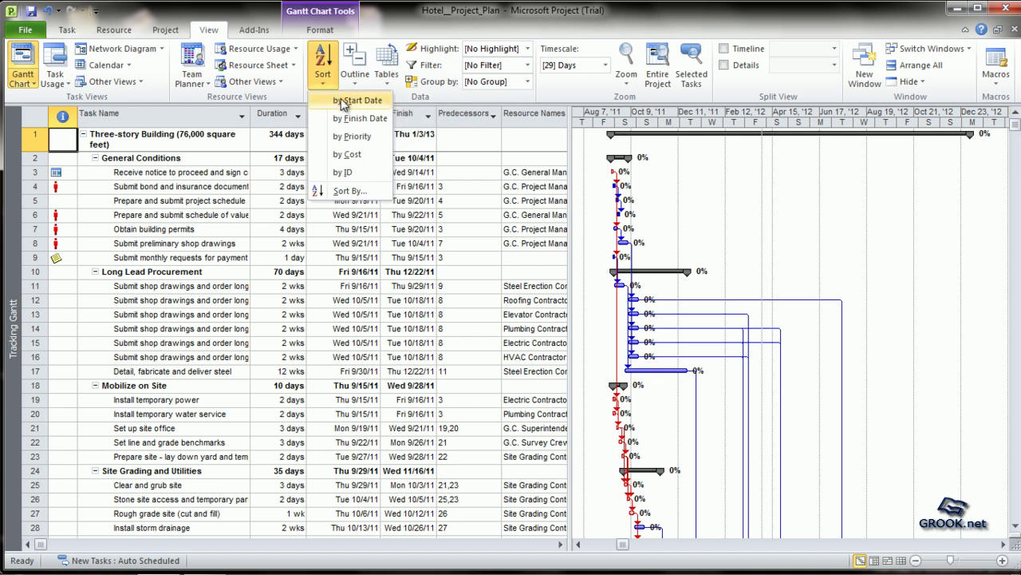
click(355, 100)
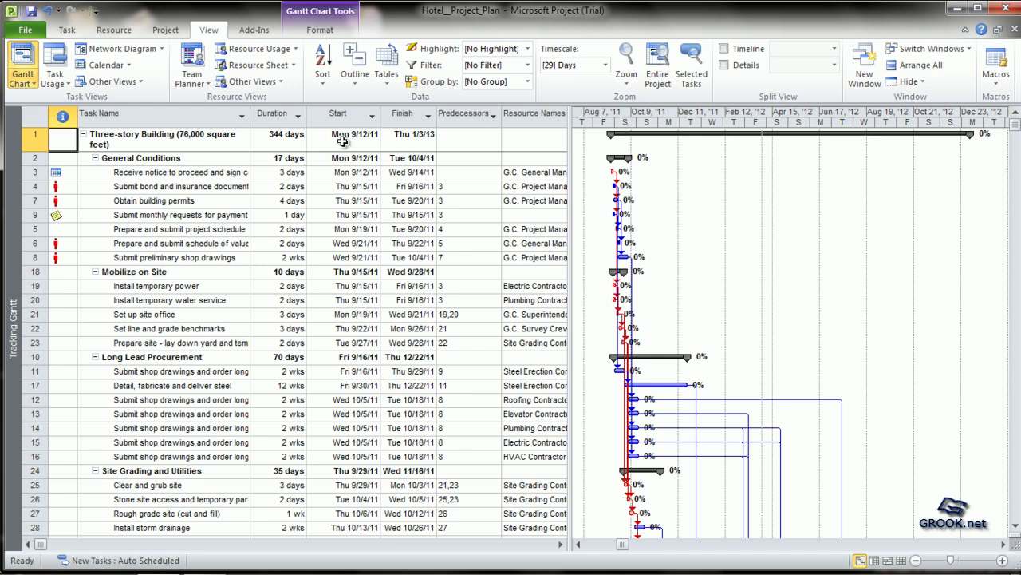
click(330, 91)
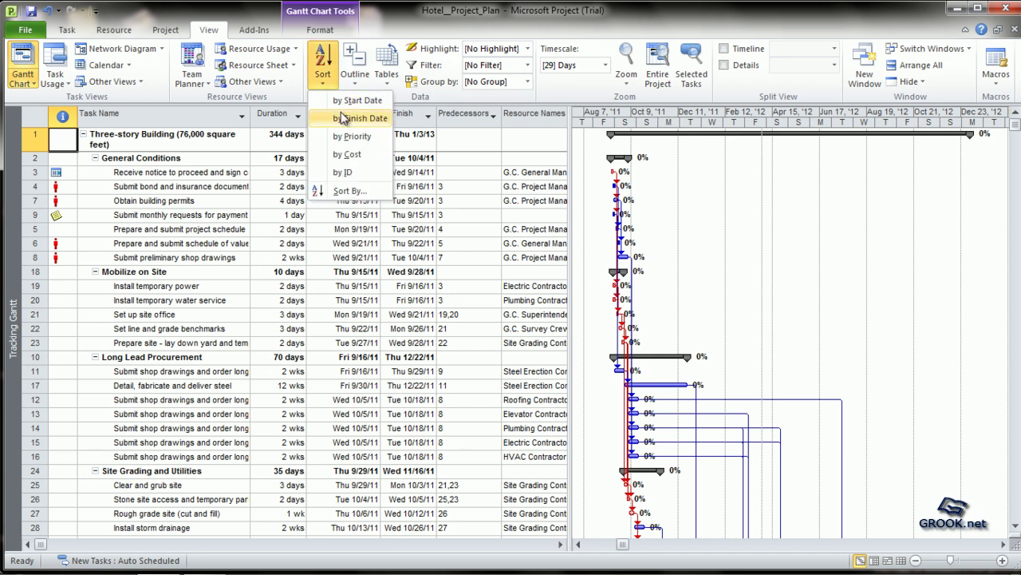
click(341, 100)
click(326, 83)
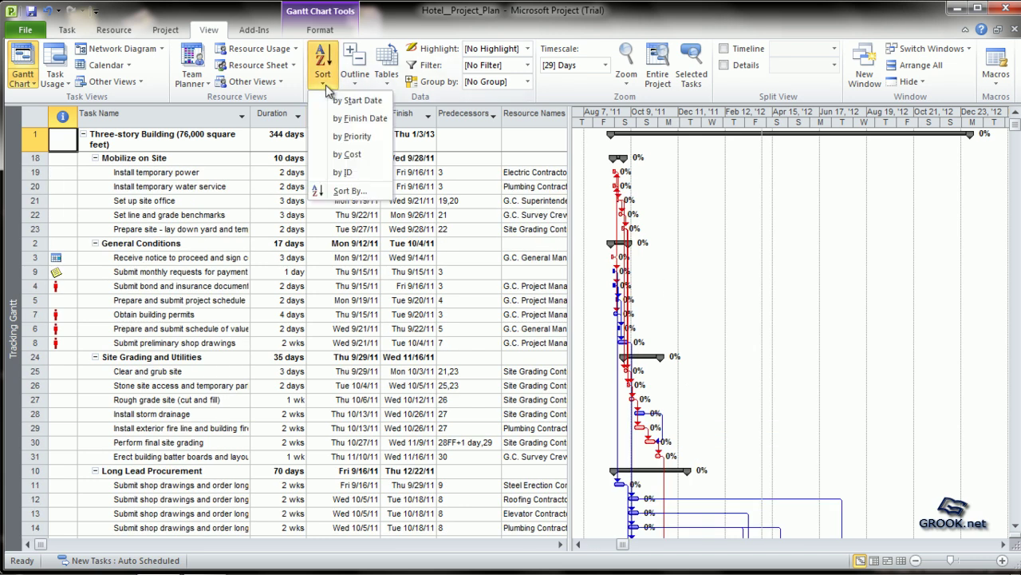
click(347, 138)
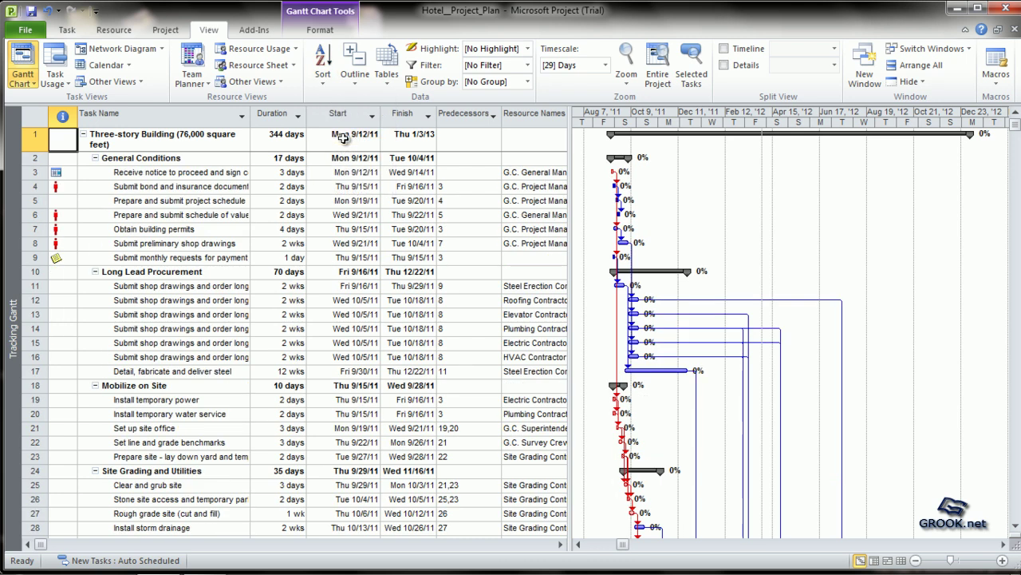
click(324, 84)
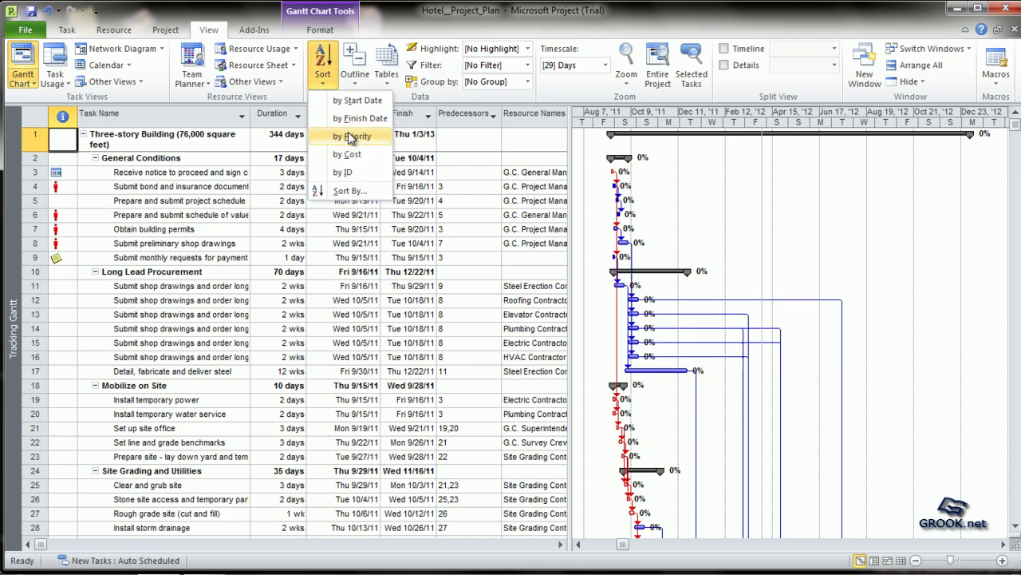
click(352, 154)
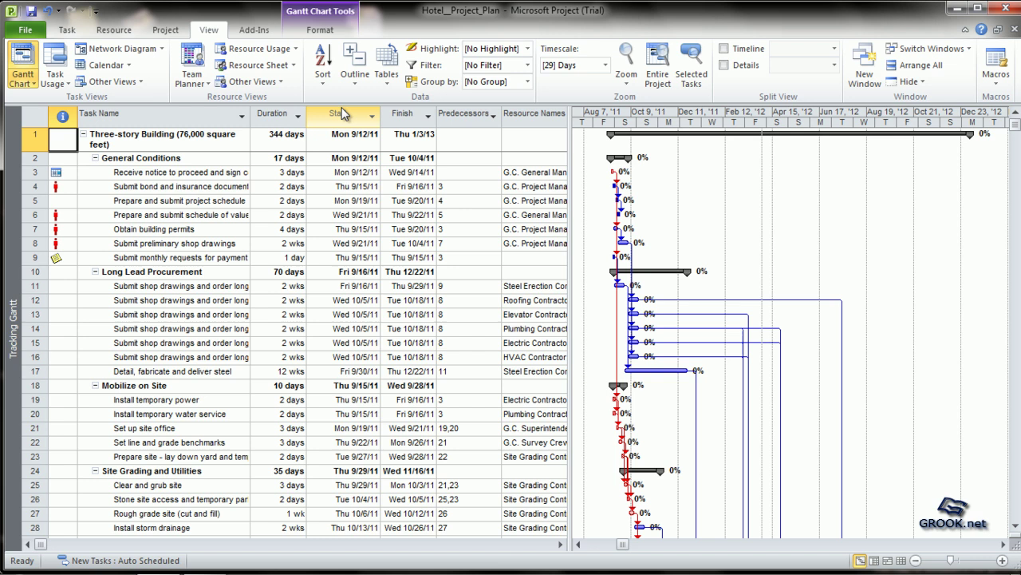
click(324, 80)
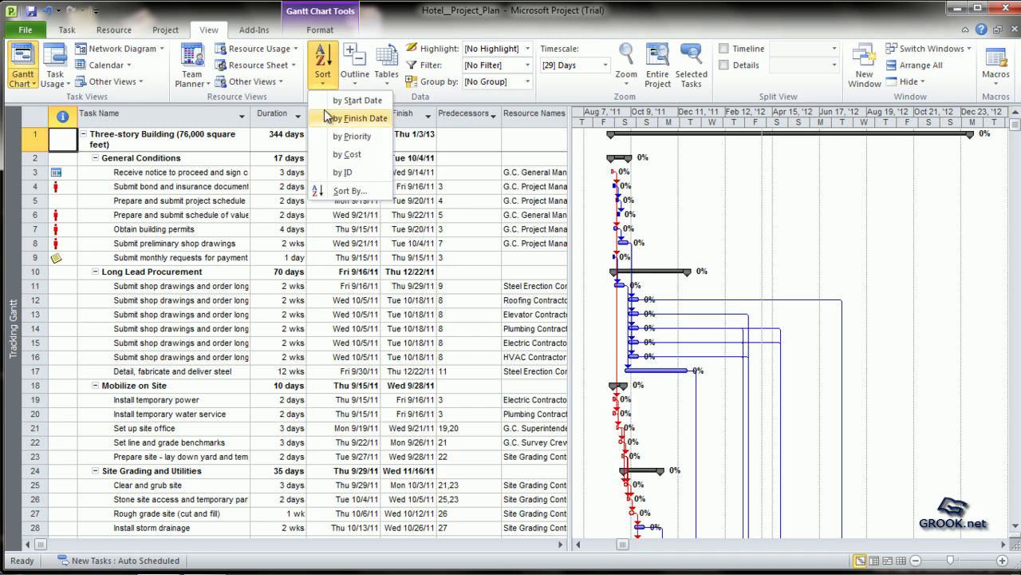
click(343, 172)
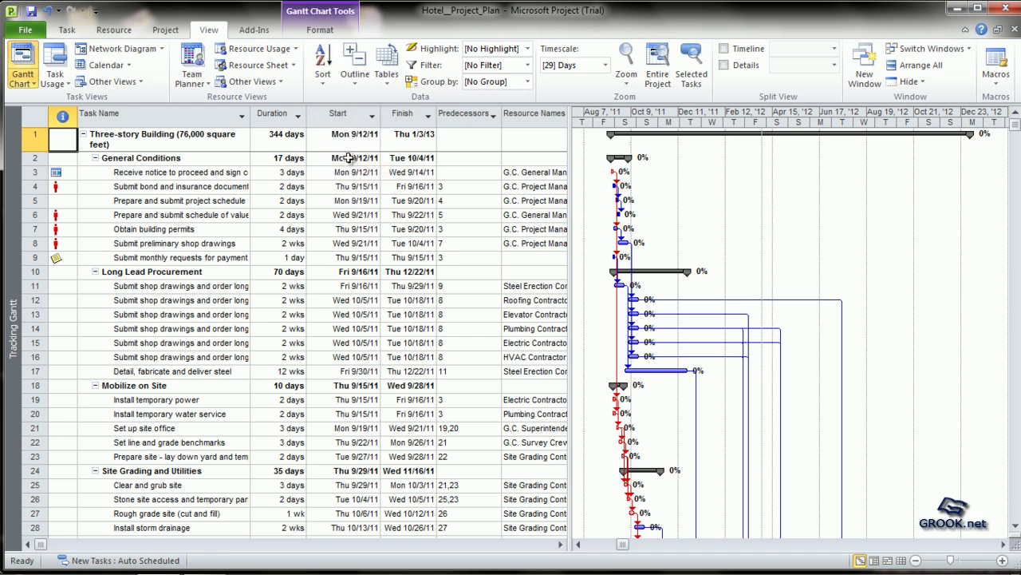
click(354, 80)
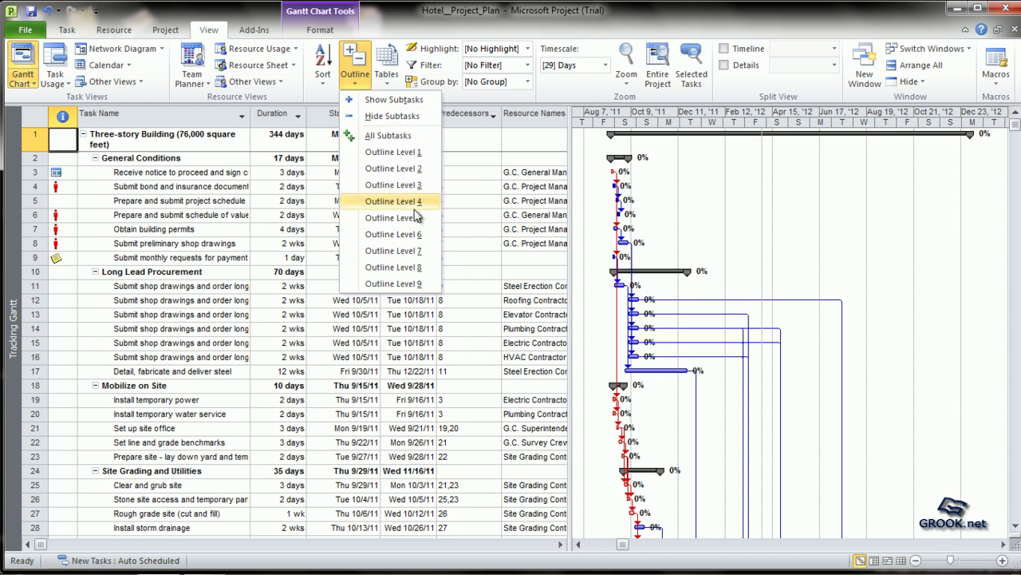
click(412, 156)
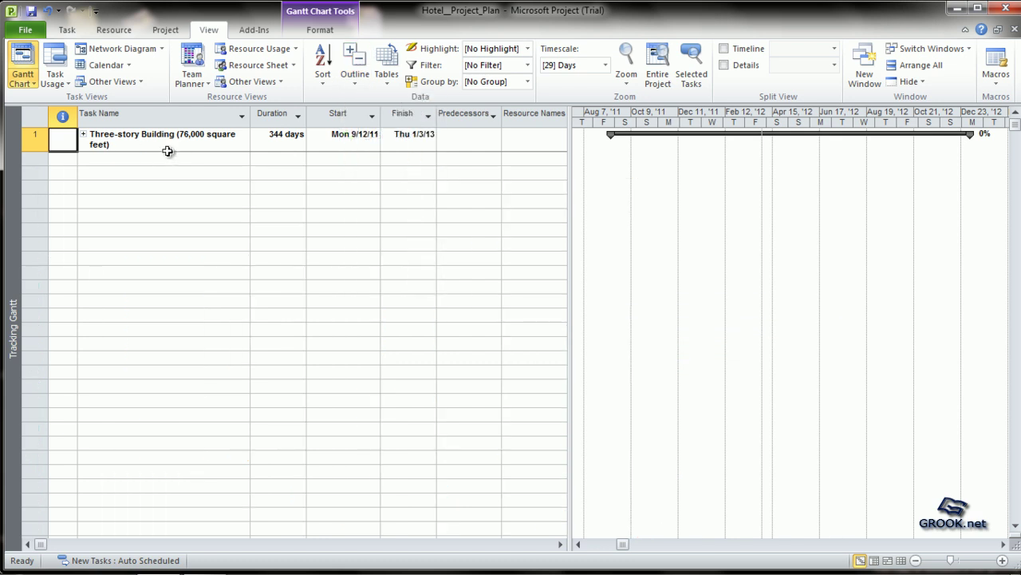
click(141, 140)
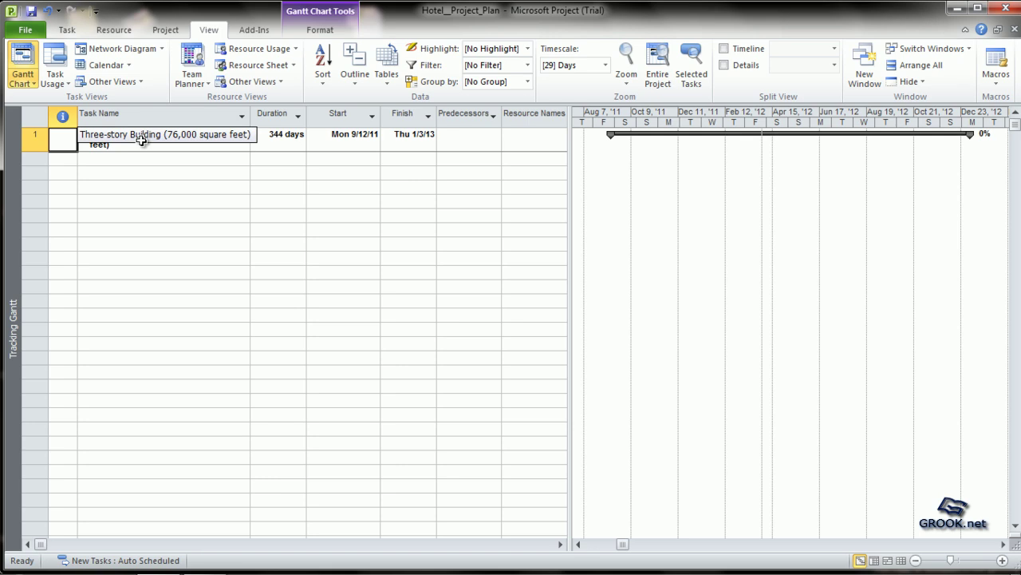
click(356, 80)
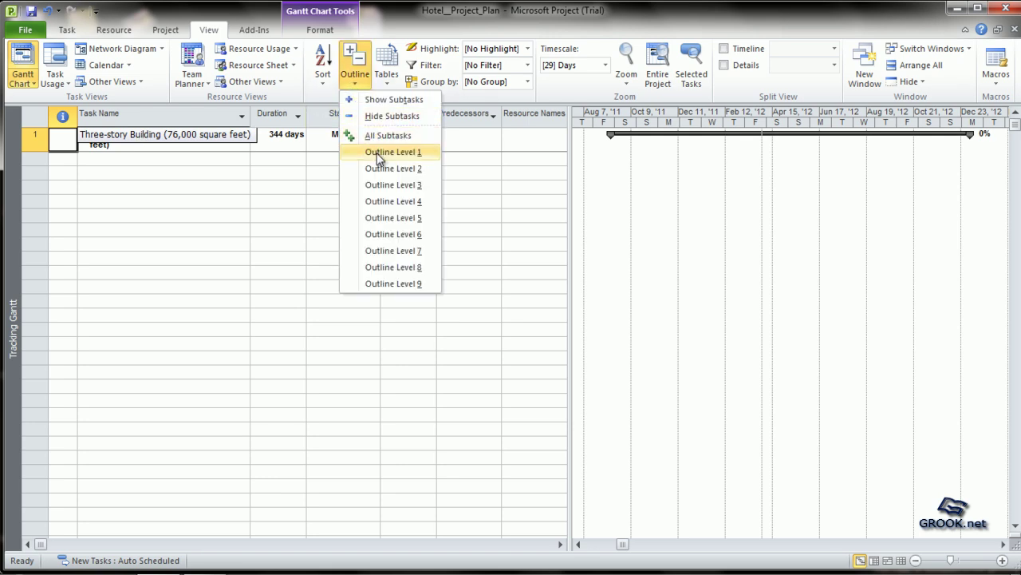
click(378, 169)
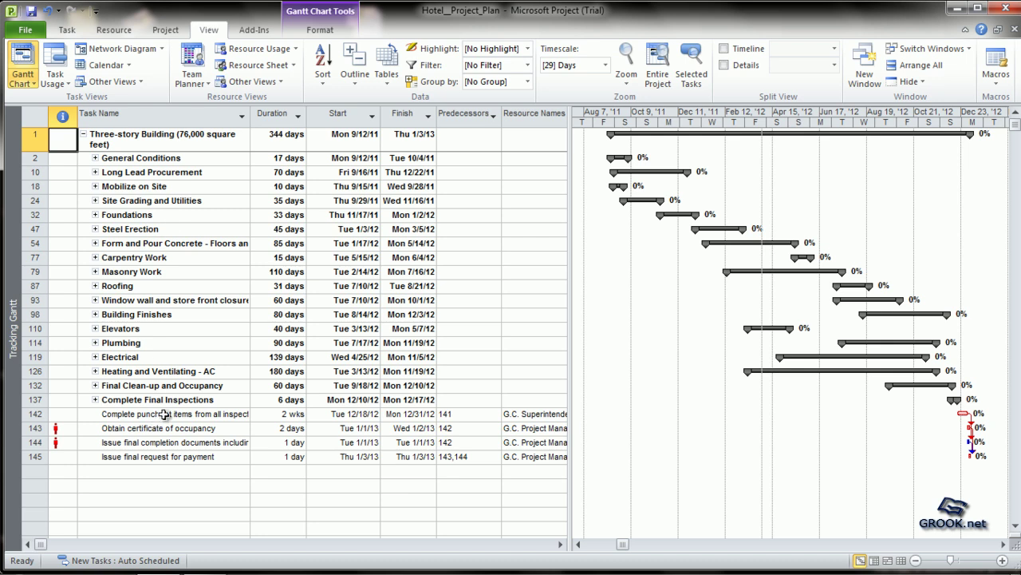
click(355, 78)
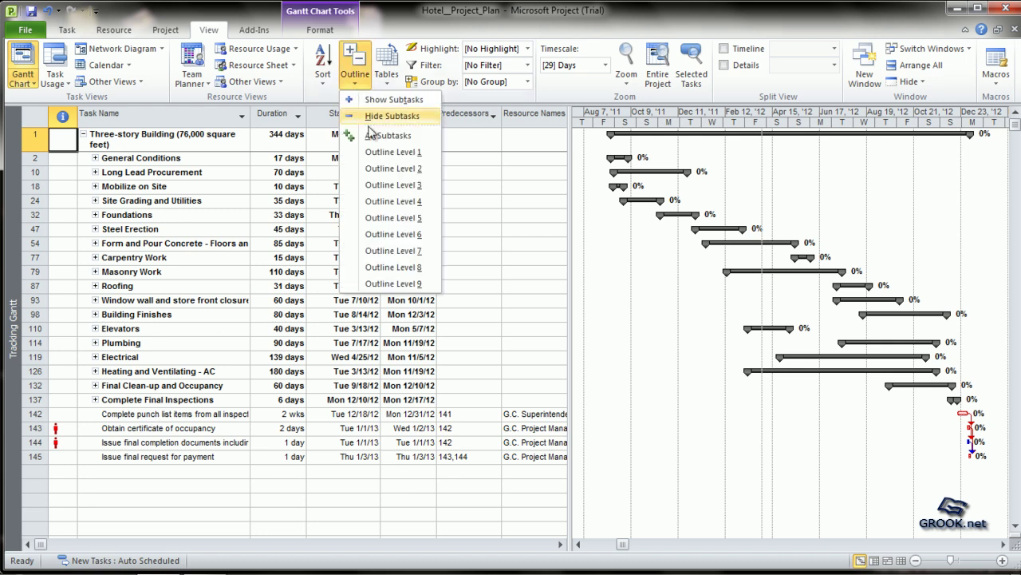
click(391, 184)
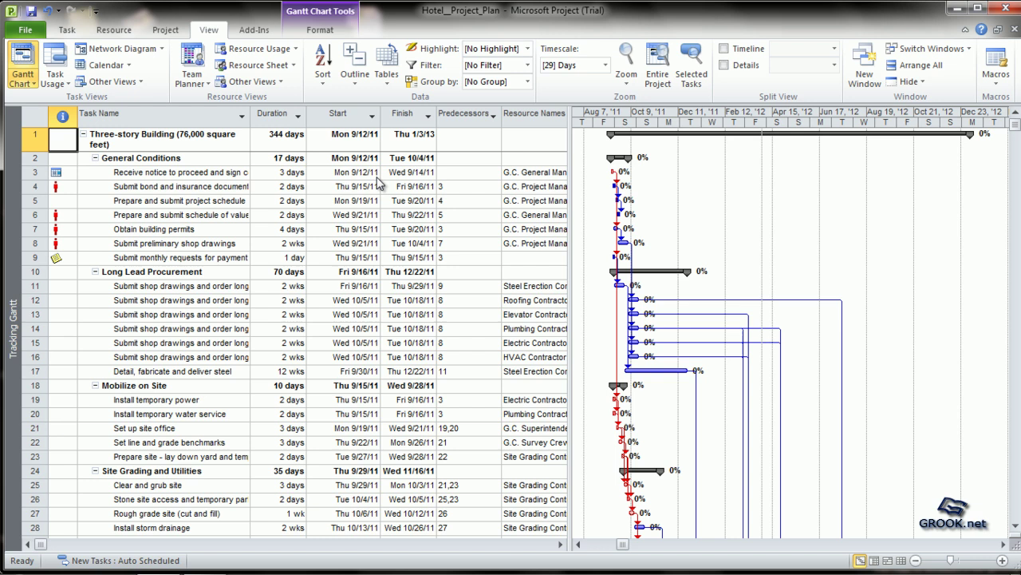
click(355, 78)
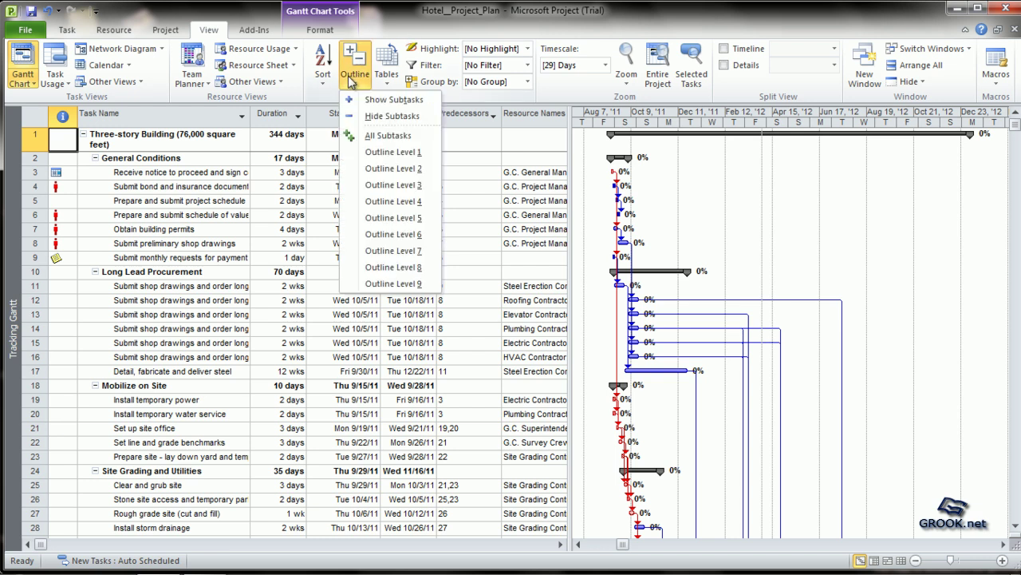
click(409, 284)
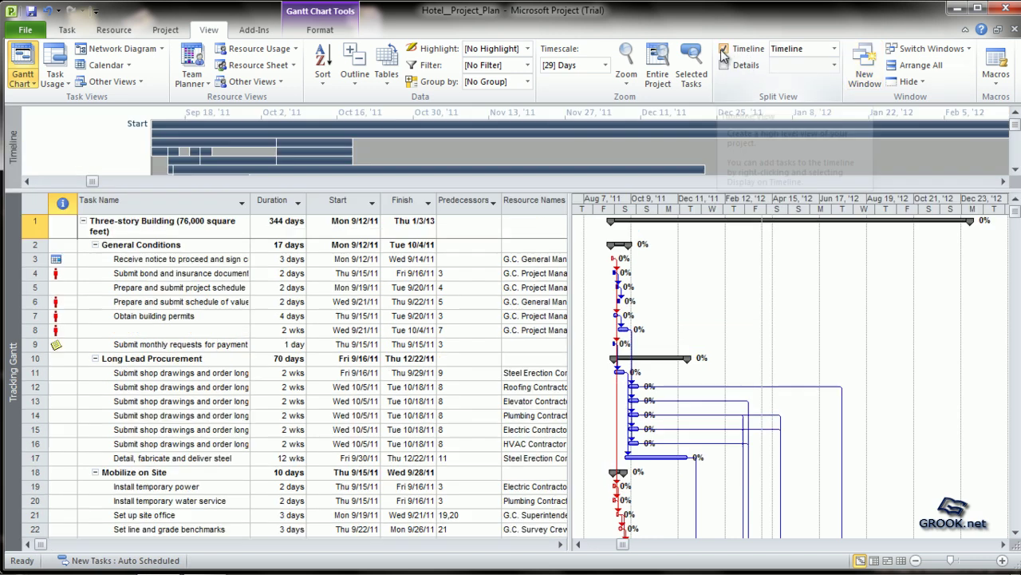
Show the Timeline above the Gantt table and drag its pane much taller
click(724, 49)
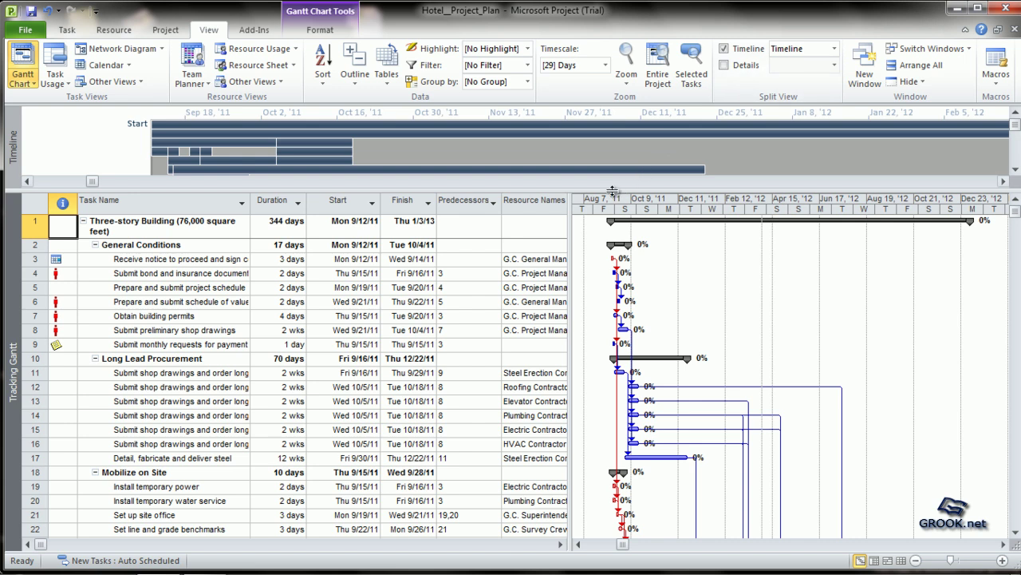
drag(616, 192, 620, 447)
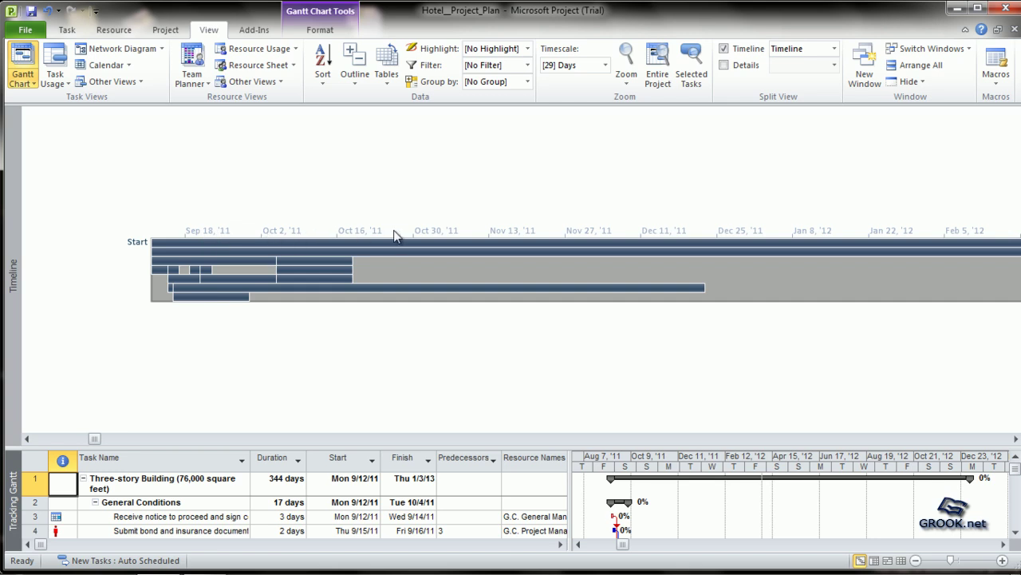
mouse_move(210, 253)
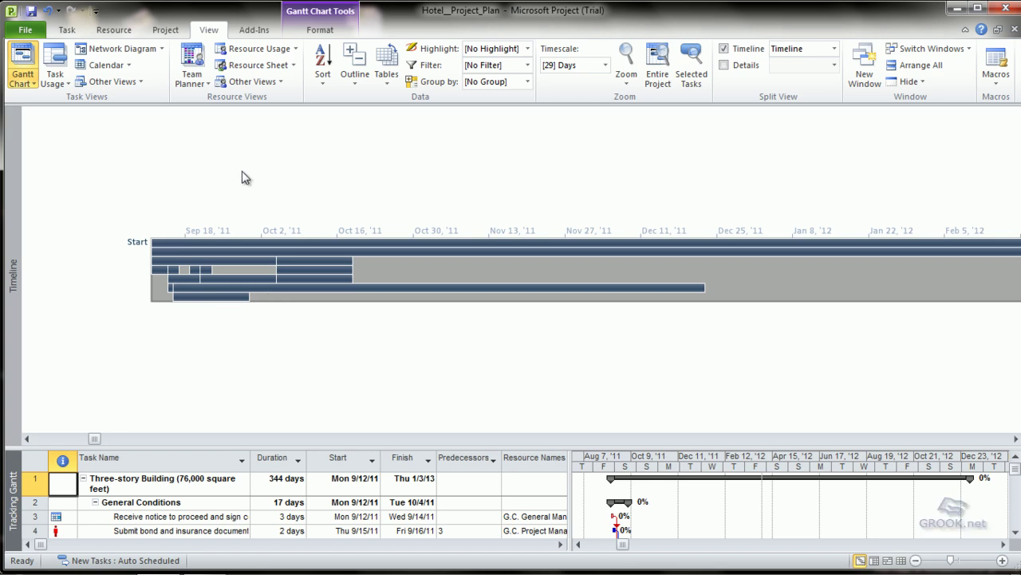
Make the timeline detailed, labelling bars with task names and dates like General Conditions
right_click(280, 243)
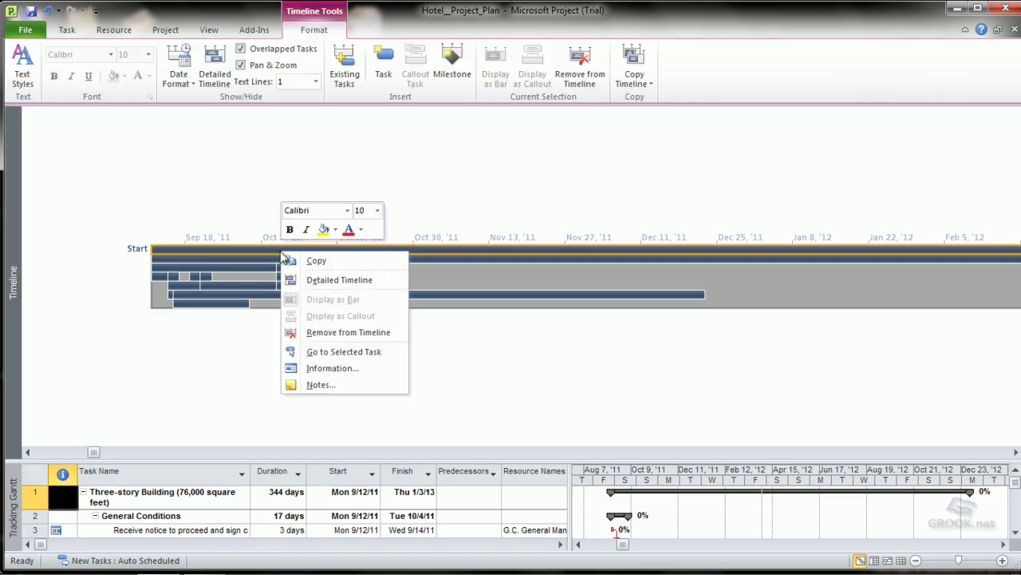
click(335, 281)
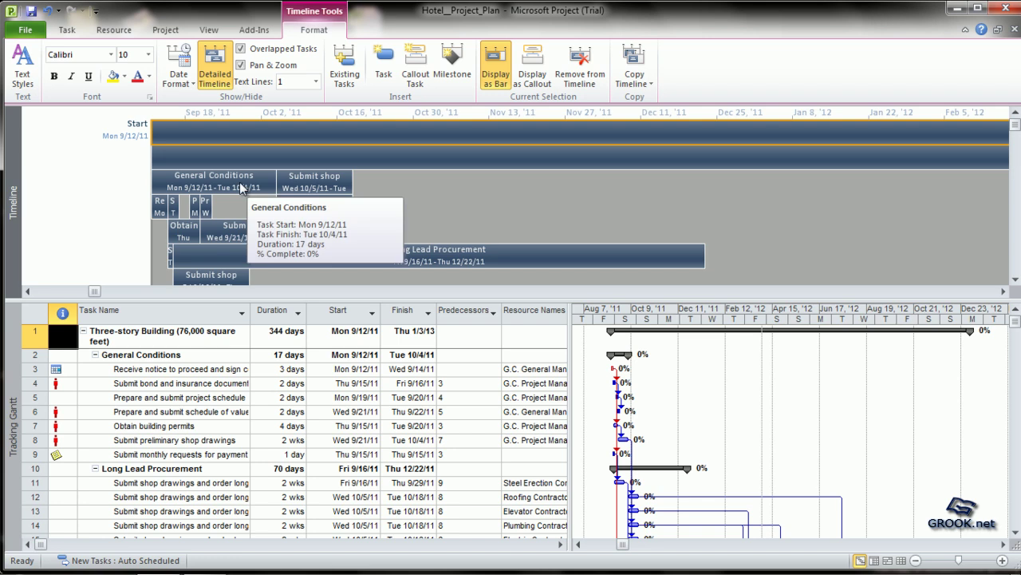